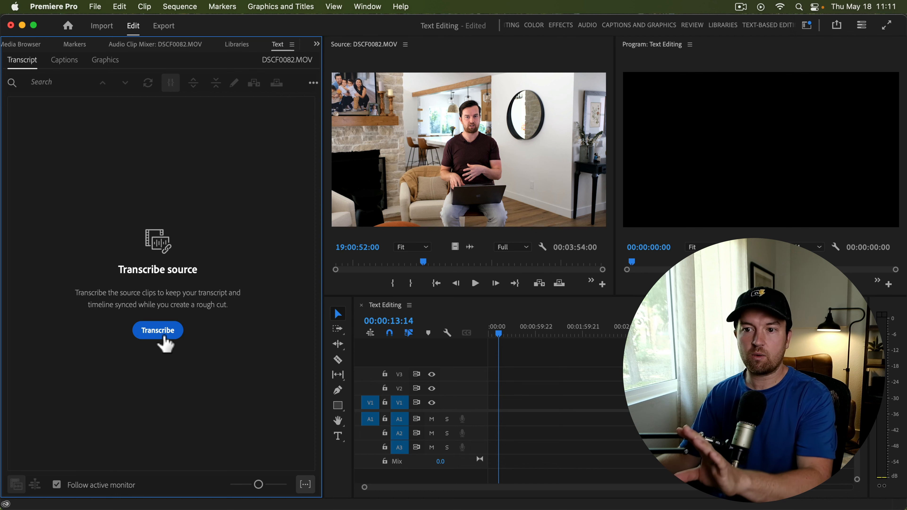
- Transcribe the source clip DSCF0082.MOV in English without separating speakers
click(161, 331)
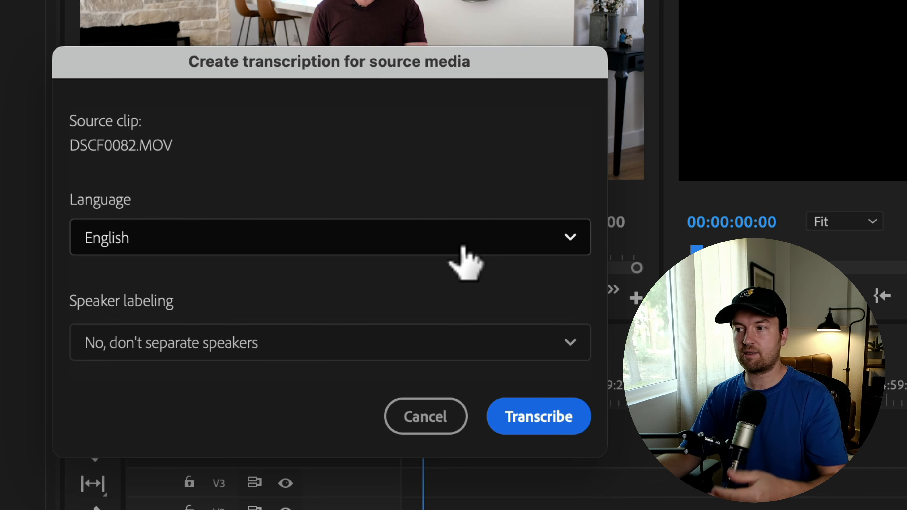
click(565, 416)
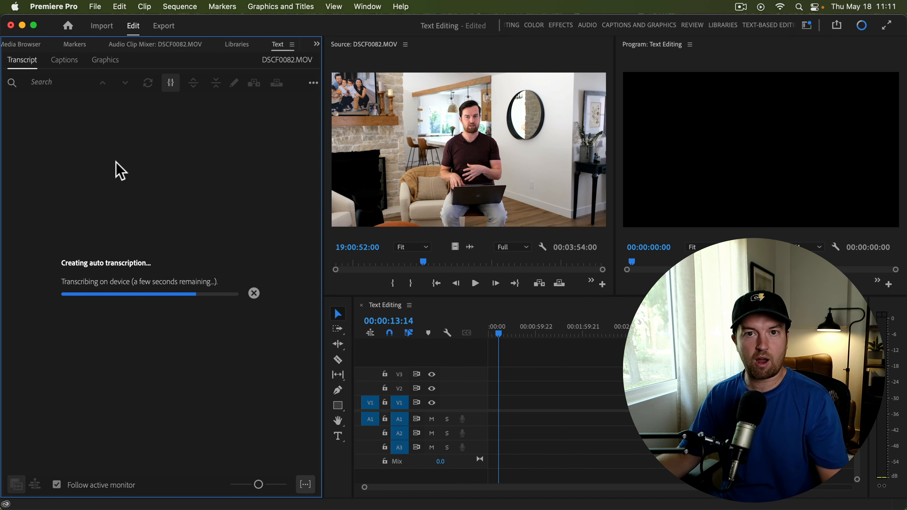
- Examine the automatic transcription and speaker labeling choices in the transcription preferences, leaving the settings as they are, and close the preferences
click(73, 6)
mouse_move(67, 45)
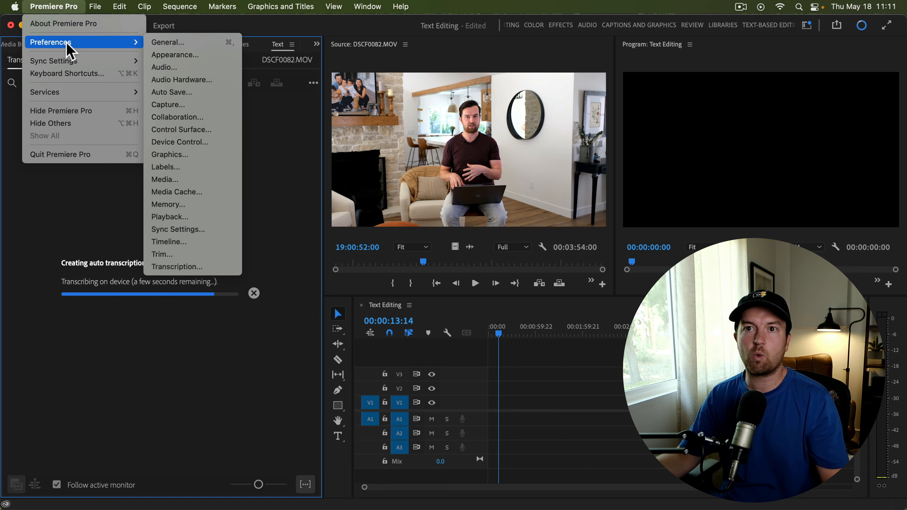
click(211, 267)
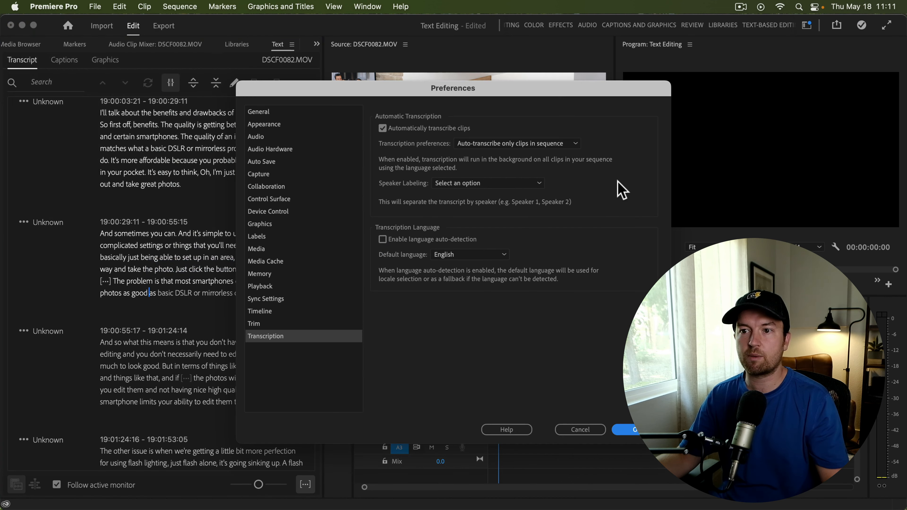
click(473, 142)
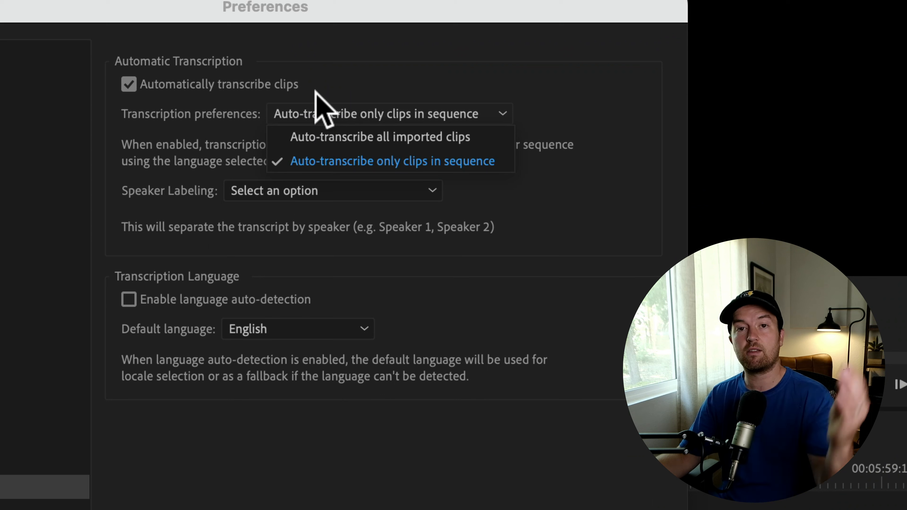
click(422, 46)
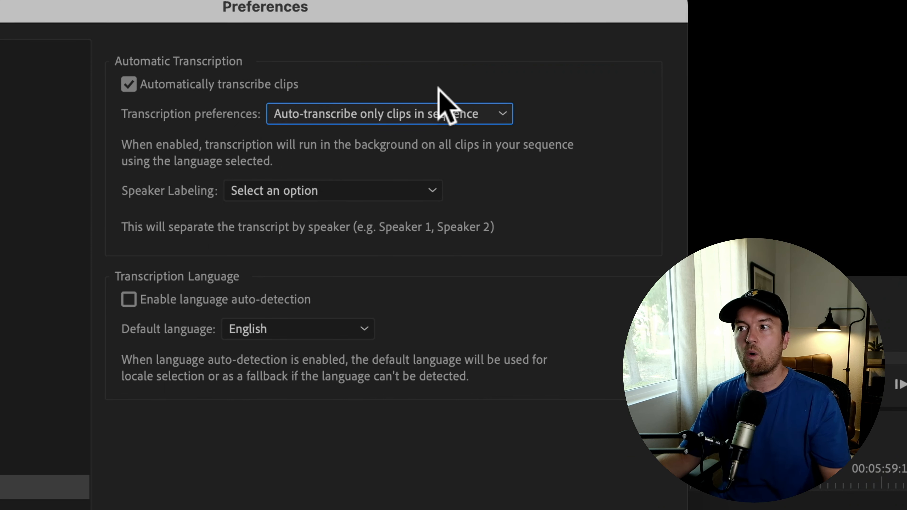
click(444, 114)
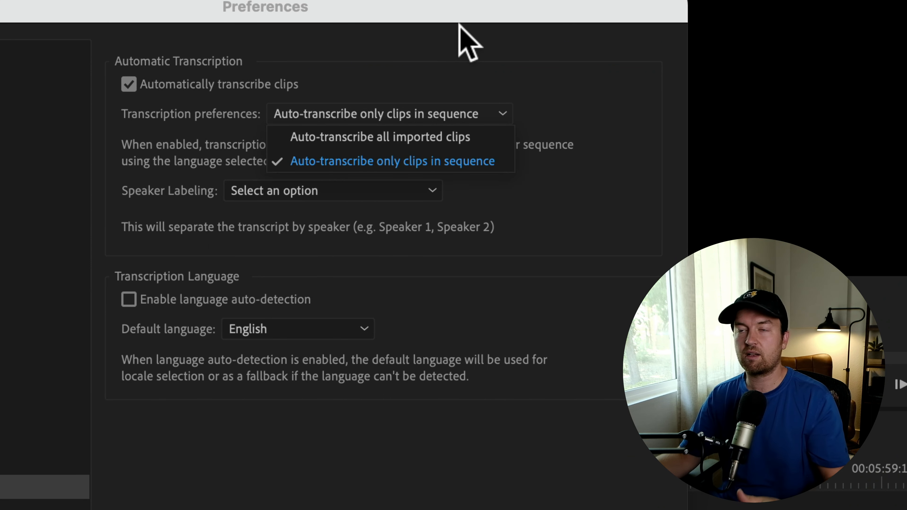
click(458, 36)
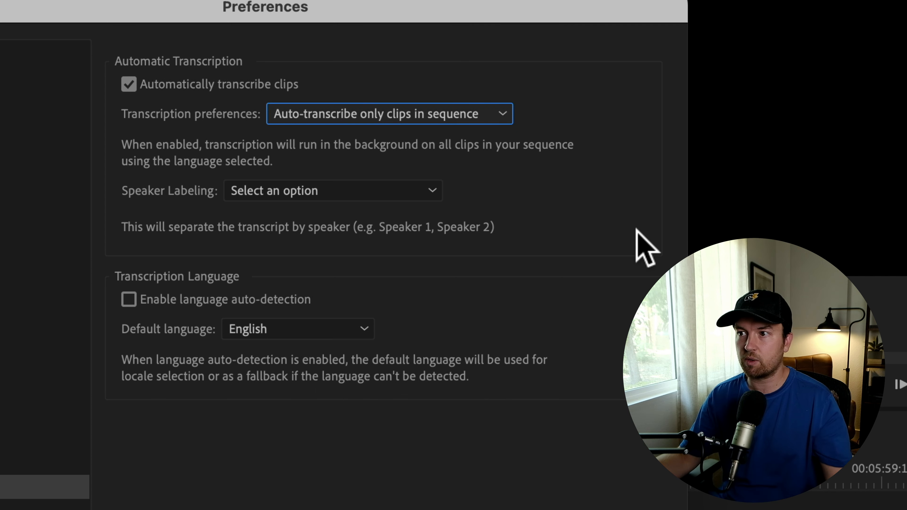
click(482, 115)
click(505, 87)
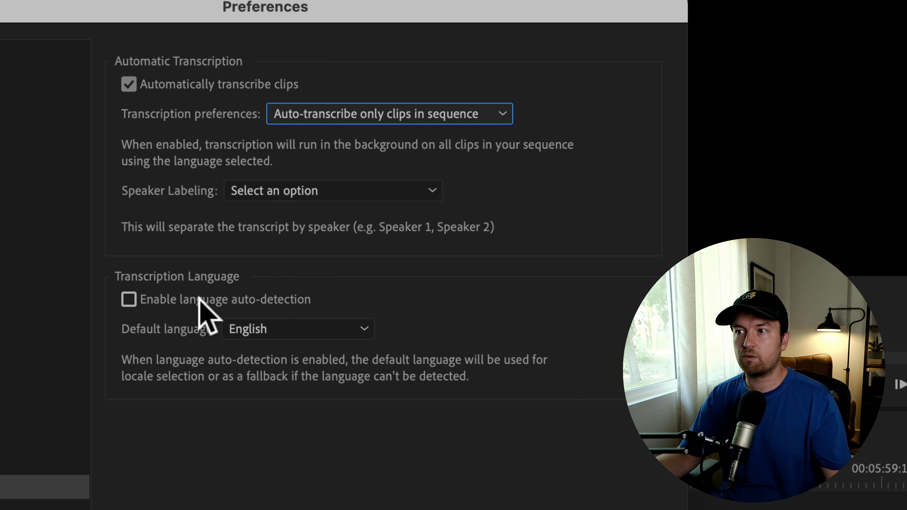
click(257, 194)
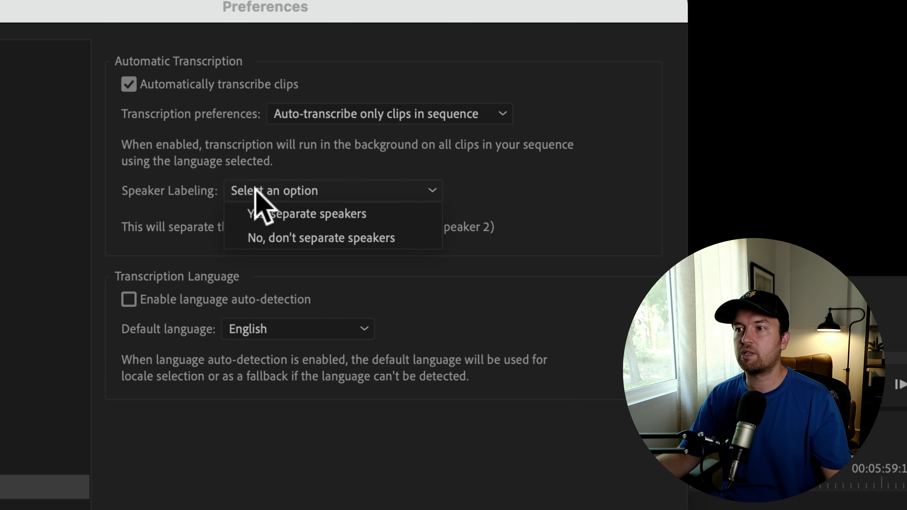
click(559, 220)
click(581, 498)
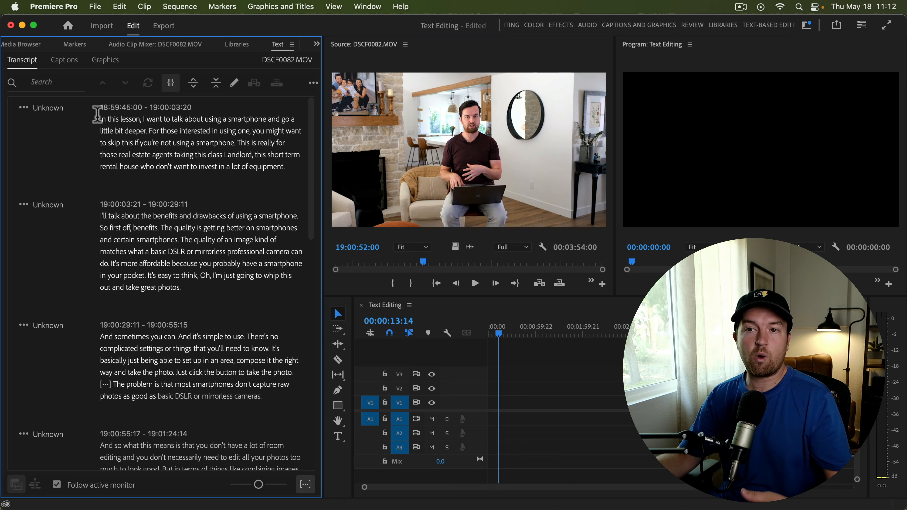
- Insert the transcript passage from "In this lesson" through "using a smartphone." into the Text Editing sequence
drag(99, 117, 189, 166)
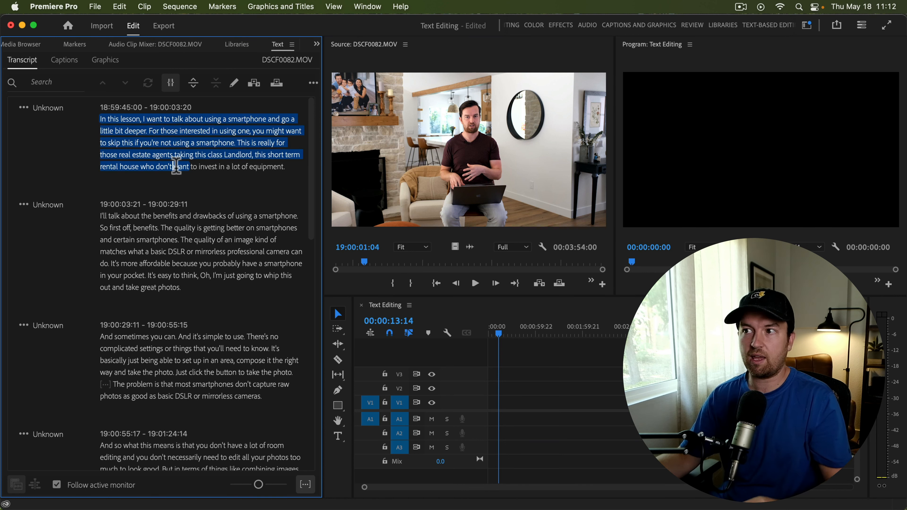
click(177, 167)
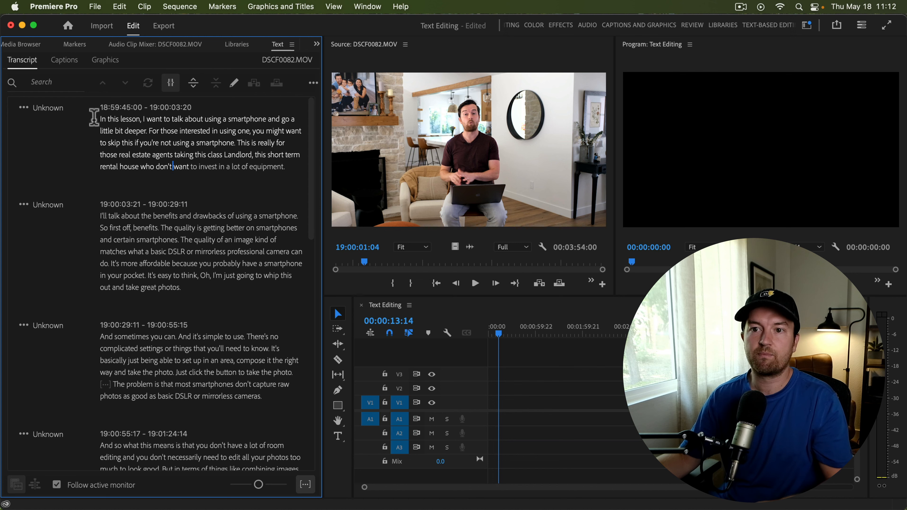
click(92, 140)
drag(100, 118, 114, 125)
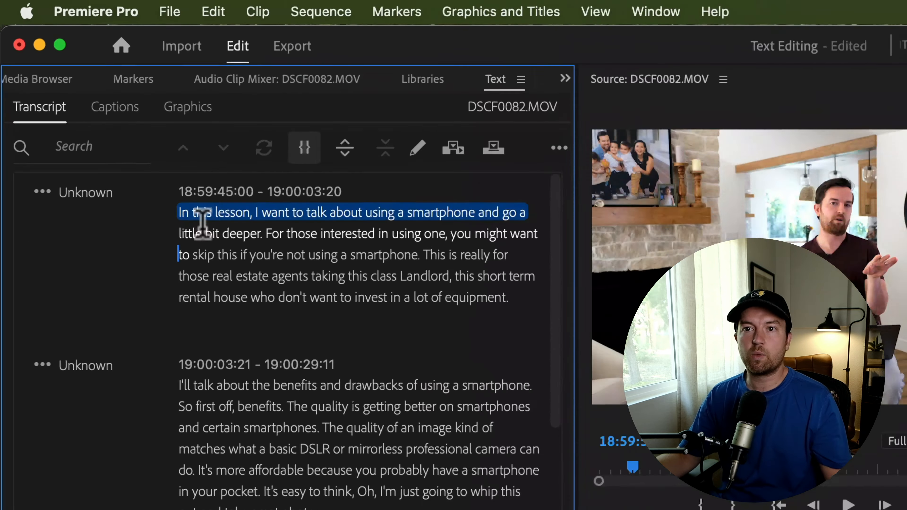
drag(202, 224, 436, 260)
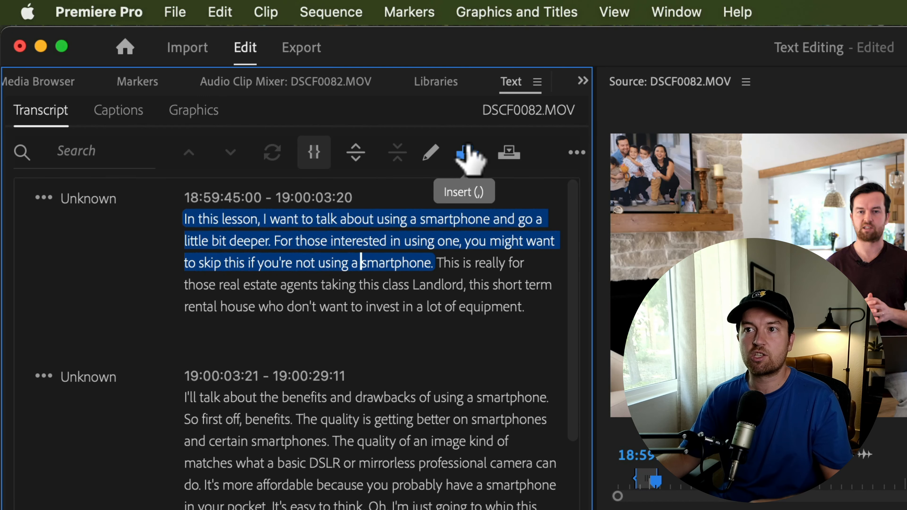
click(466, 152)
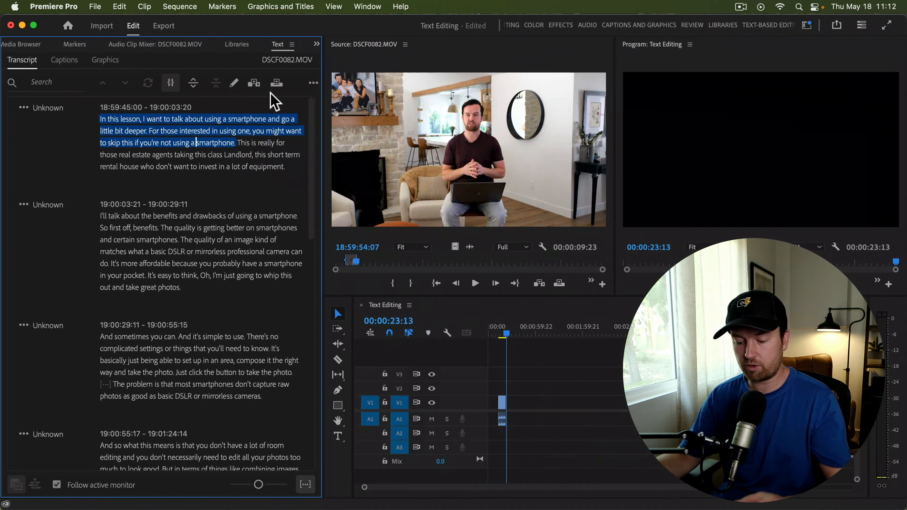
- Insert the passage from "And so what this means" through "too much to look good." after the first clip
click(238, 138)
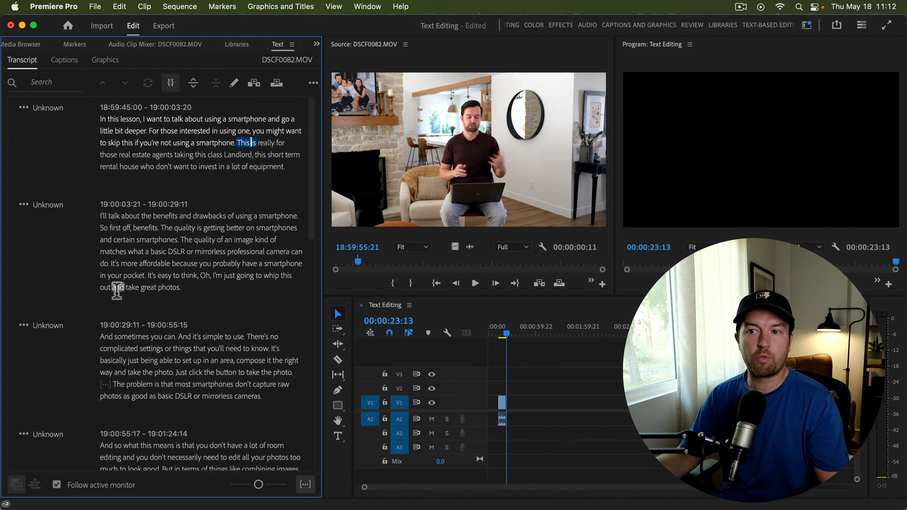
scroll(171, 235, down, 3)
scroll(162, 239, down, 2)
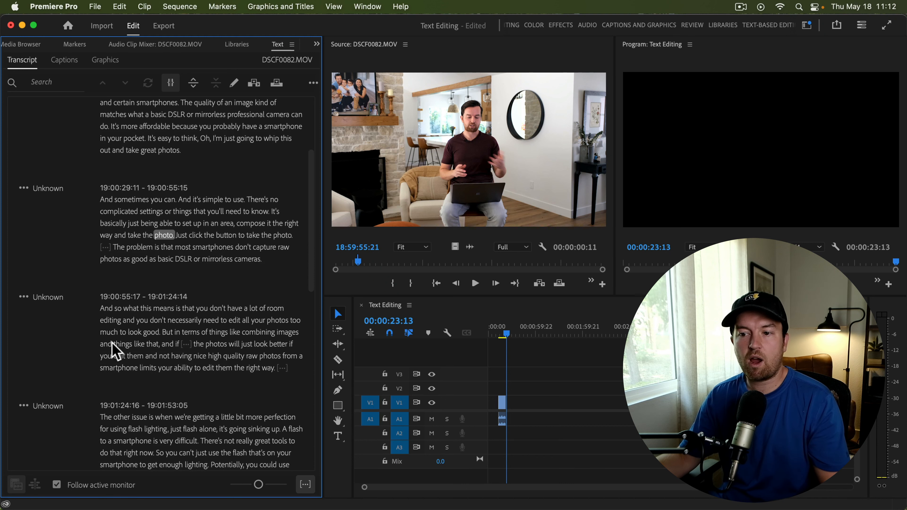
drag(102, 308, 160, 332)
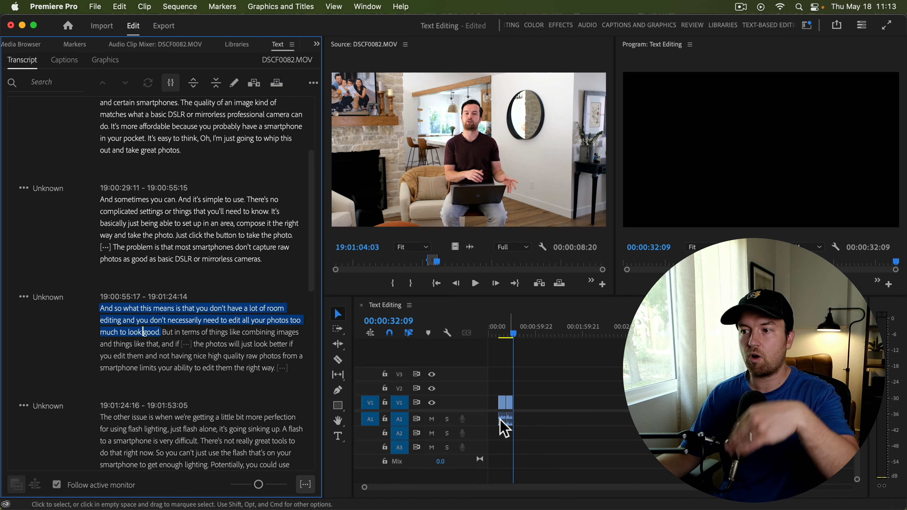
- Try inserting the passage from "I'll talk about the benefits" through "take great photos." ahead of the first clip, and undo the insertion
click(501, 336)
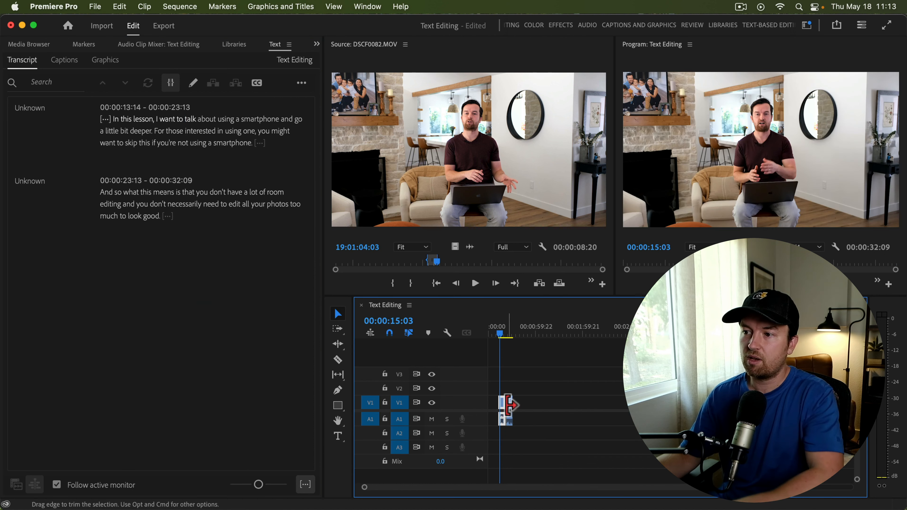
key(Up)
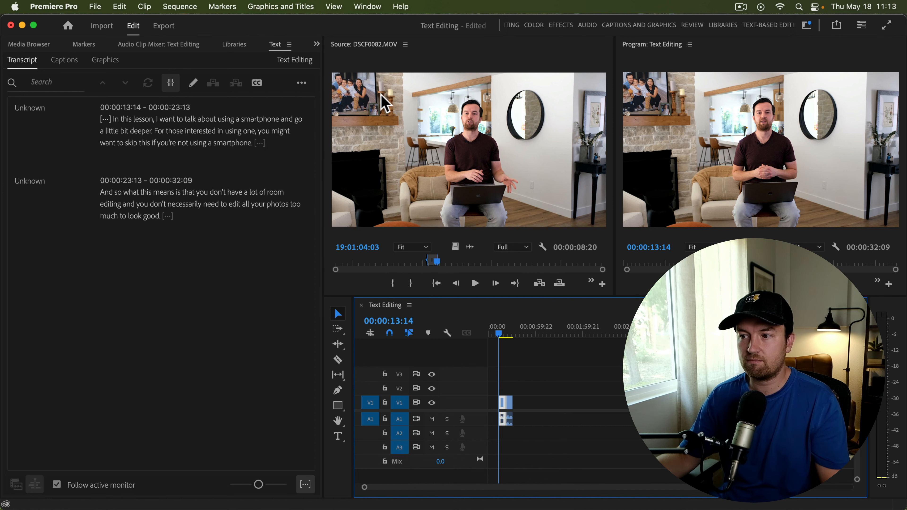
click(463, 105)
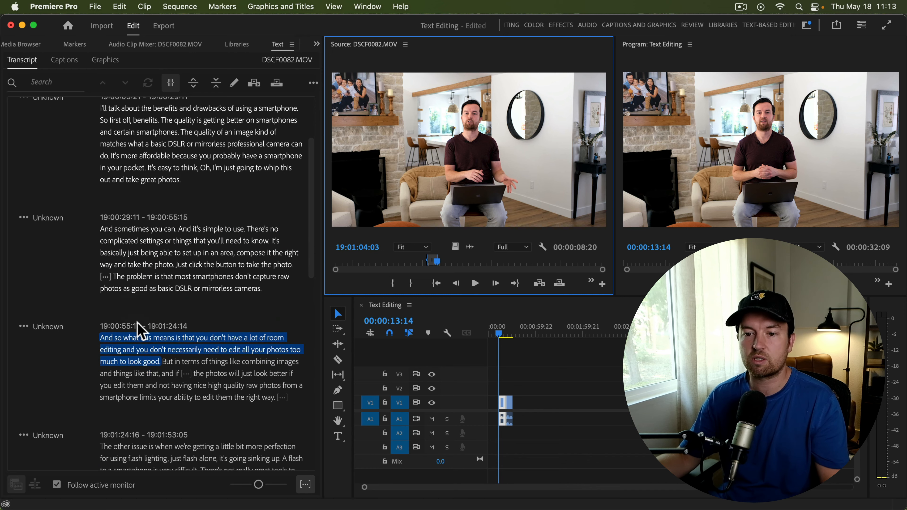
drag(101, 335, 271, 393)
scroll(85, 155, up, 2)
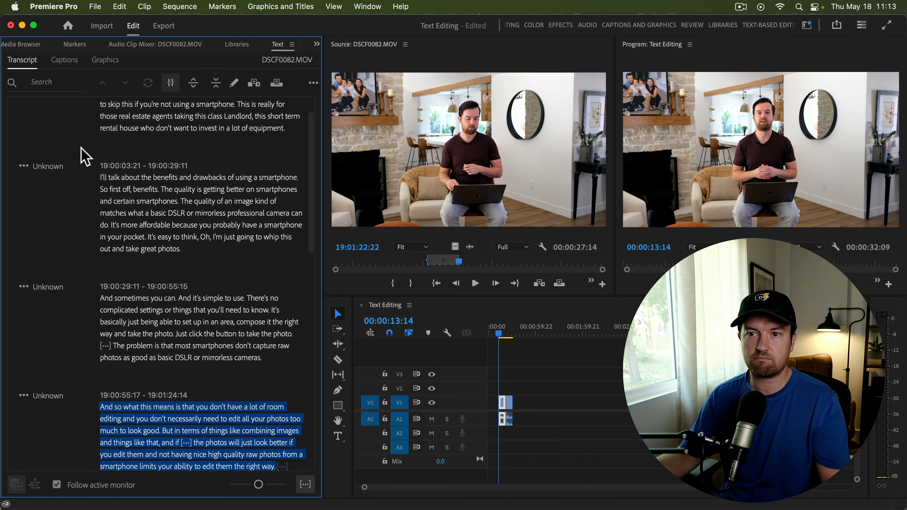
drag(101, 178, 245, 244)
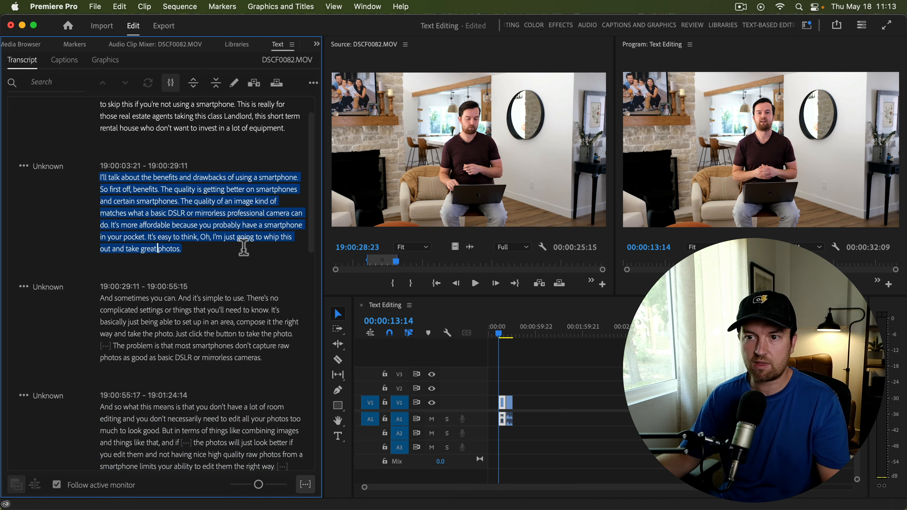
key(comma)
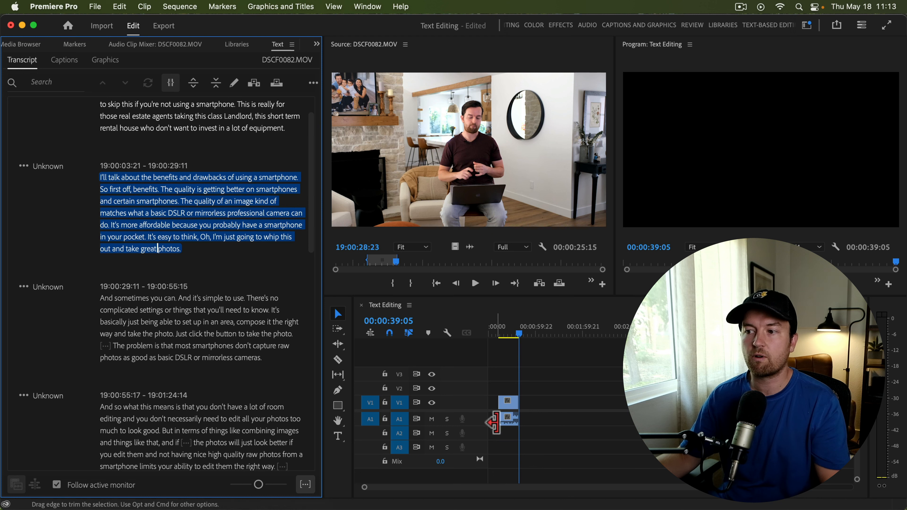
key(super+z)
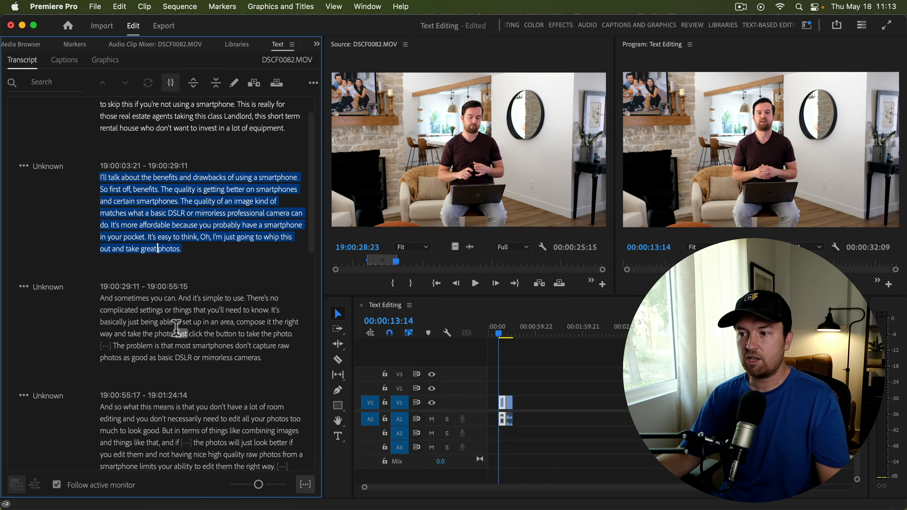
- Look through the remaining paragraphs of the source clip's transcript for passages that could be used in the rough cut
drag(571, 383, 455, 472)
click(490, 125)
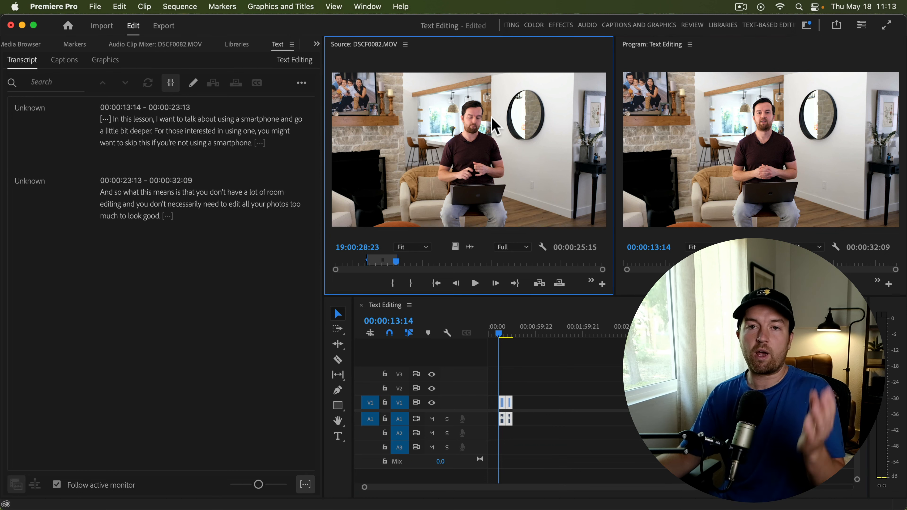
scroll(105, 287, down, 3)
drag(100, 292, 200, 345)
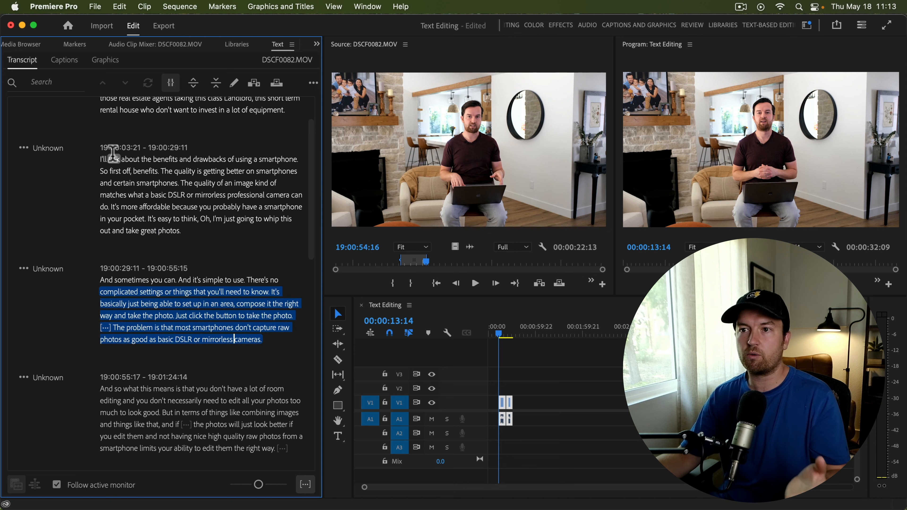
scroll(115, 163, down, 1)
scroll(118, 162, down, 3)
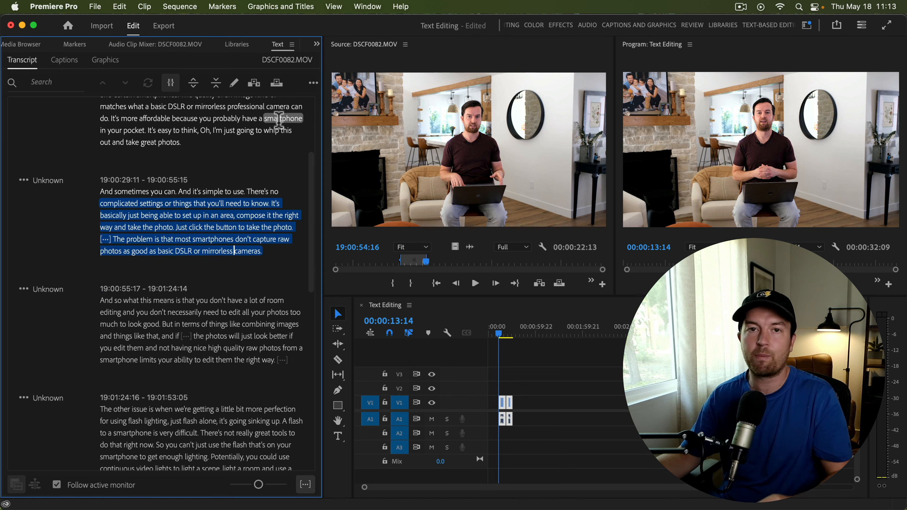
scroll(161, 229, down, 3)
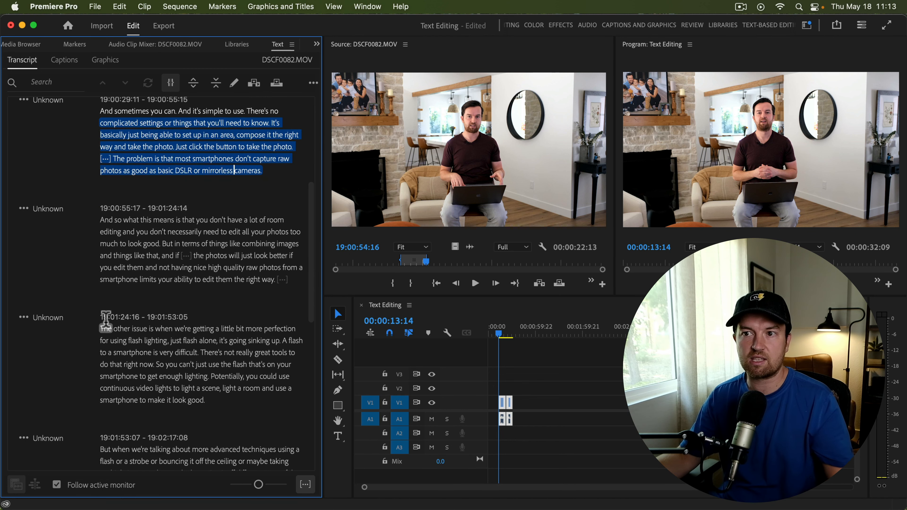
- Delete both inserted clips from the Text Editing sequence
drag(591, 372, 480, 448)
key(BackSpace)
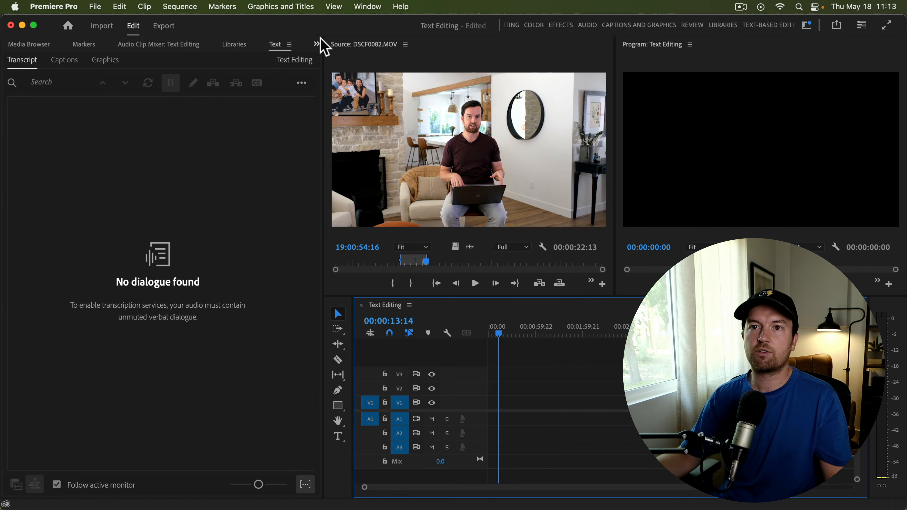
- Mark DSCF0082.MOV from its first to its last frame and place the entire clip at the start of the Text Editing sequence
click(316, 44)
click(350, 59)
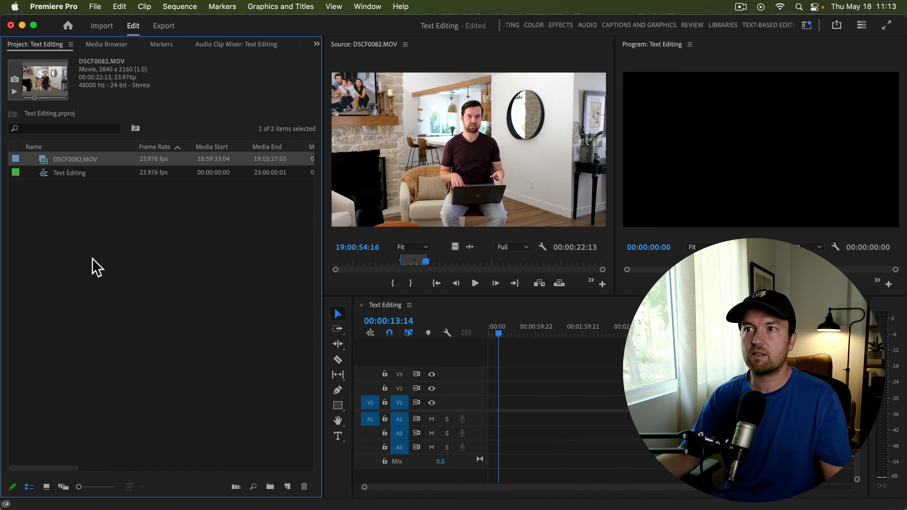
double_click(44, 158)
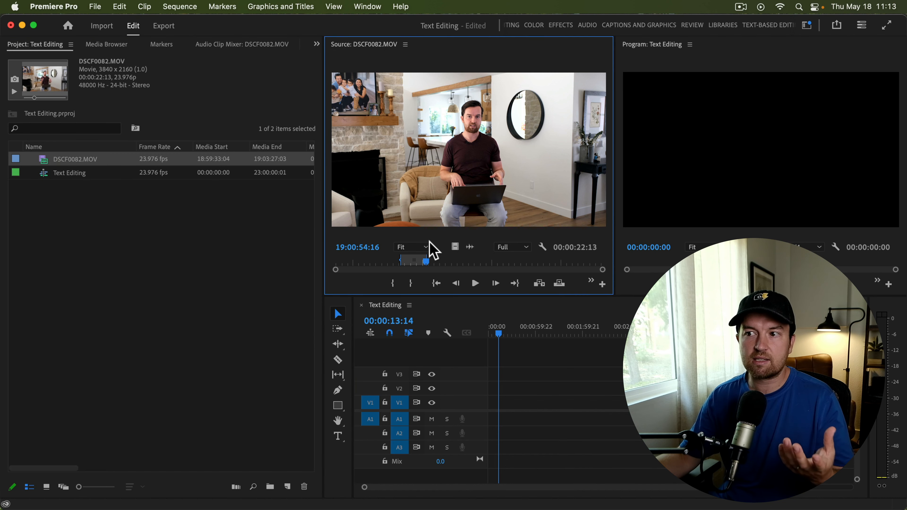
drag(379, 257, 226, 266)
key(i)
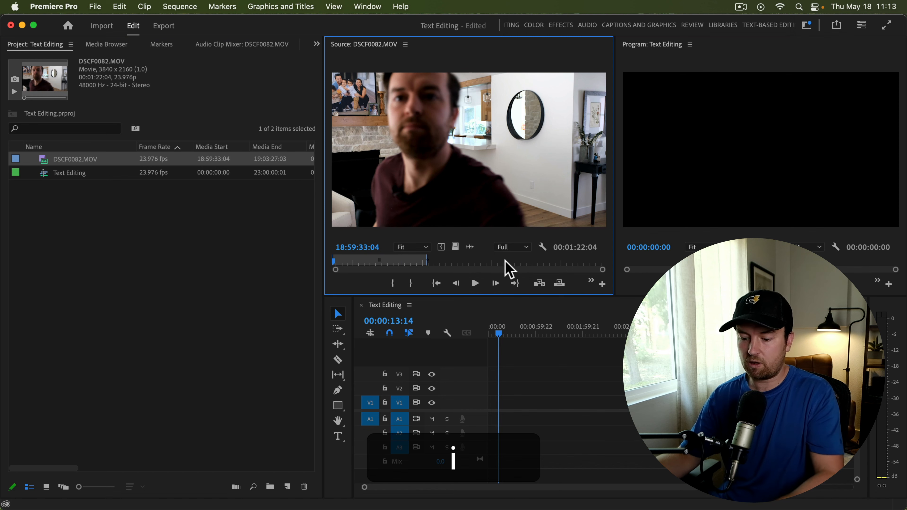
drag(508, 268, 658, 264)
key(o)
drag(504, 194, 486, 411)
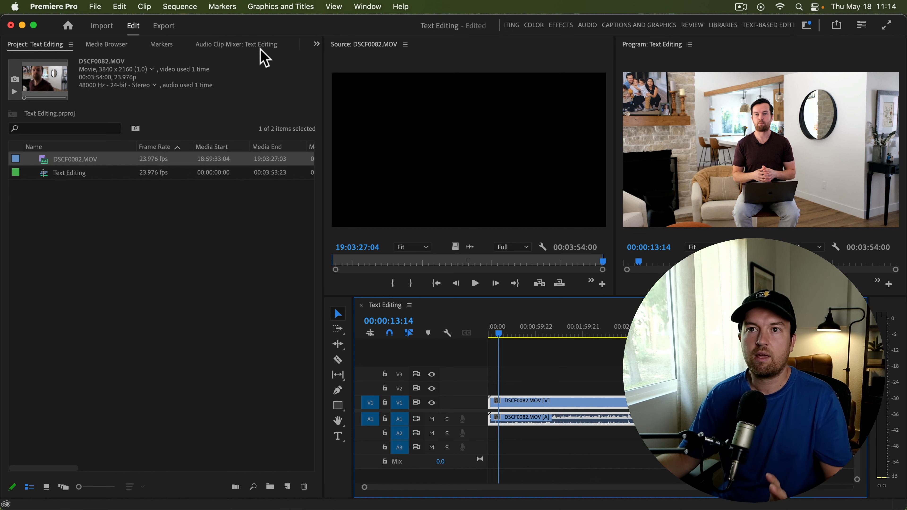
- Show the transcript of the Text Editing sequence, and enlarge the start of the timeline with audio track A1's waveform expanded
click(315, 43)
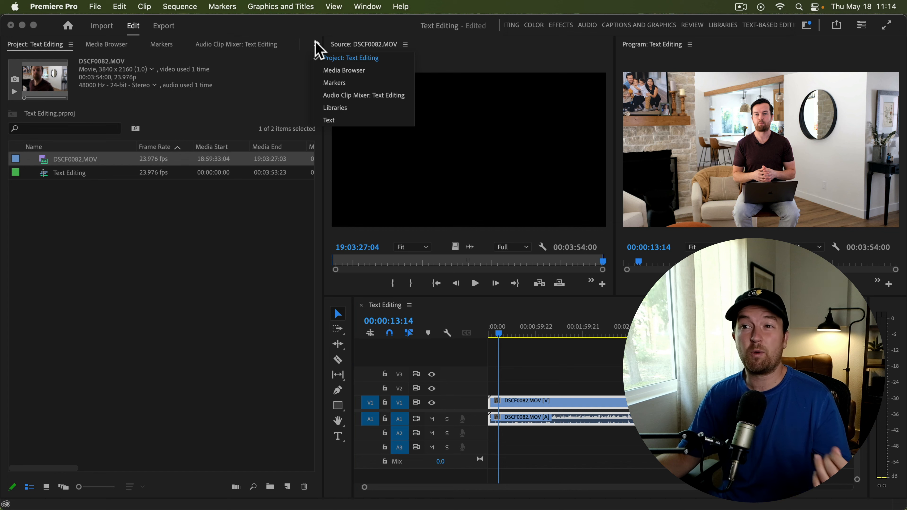
click(337, 121)
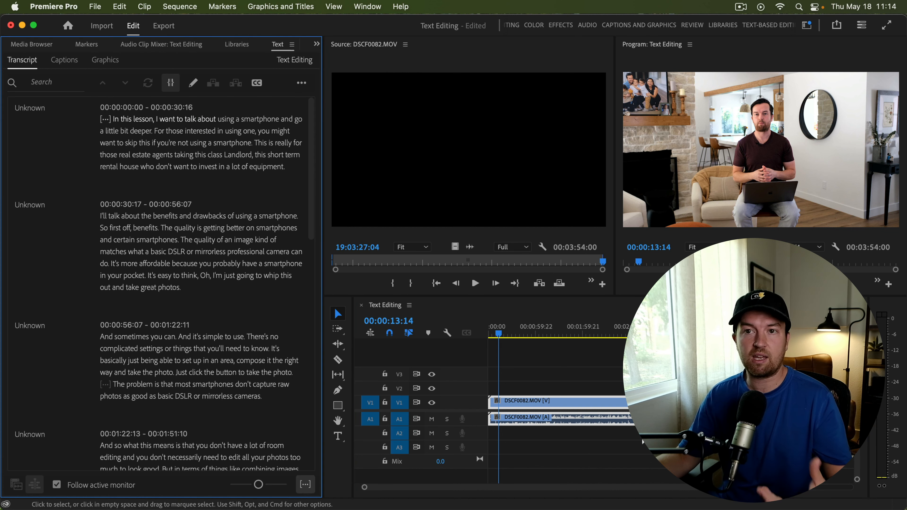
drag(504, 339, 473, 338)
key(=)
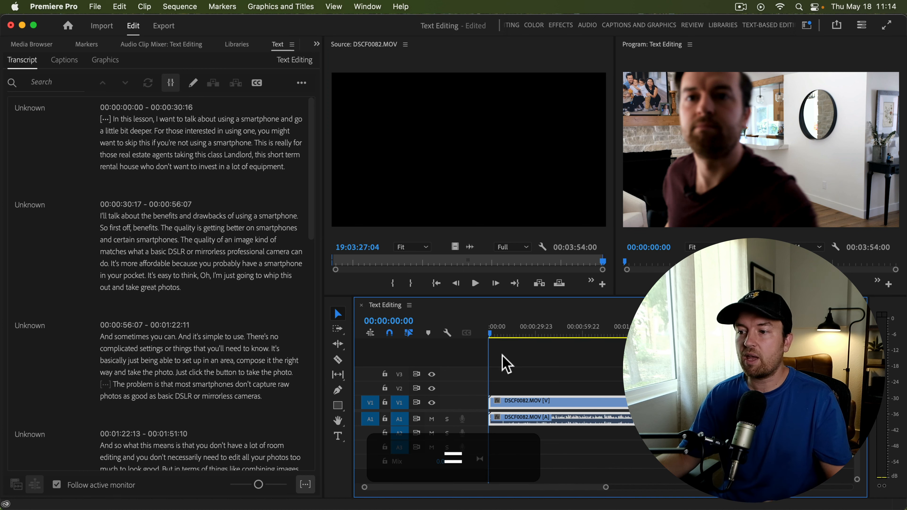
double_click(475, 421)
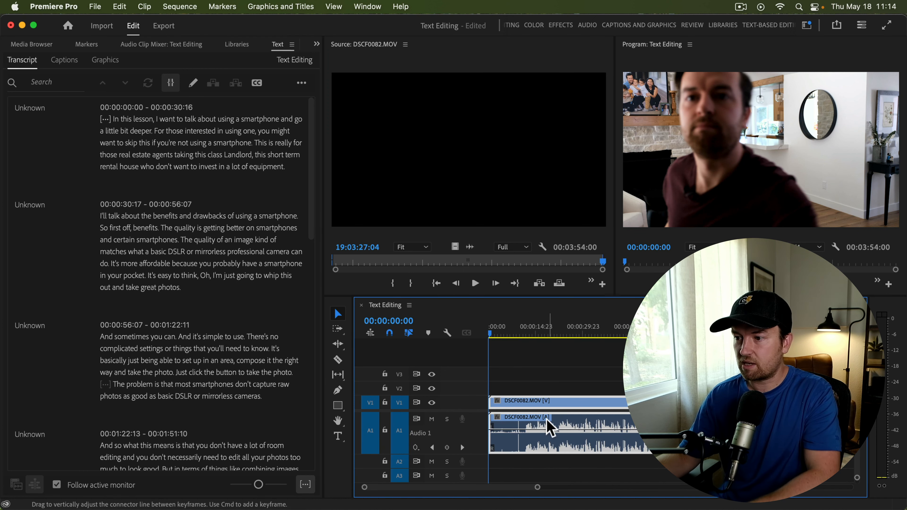
key(=)
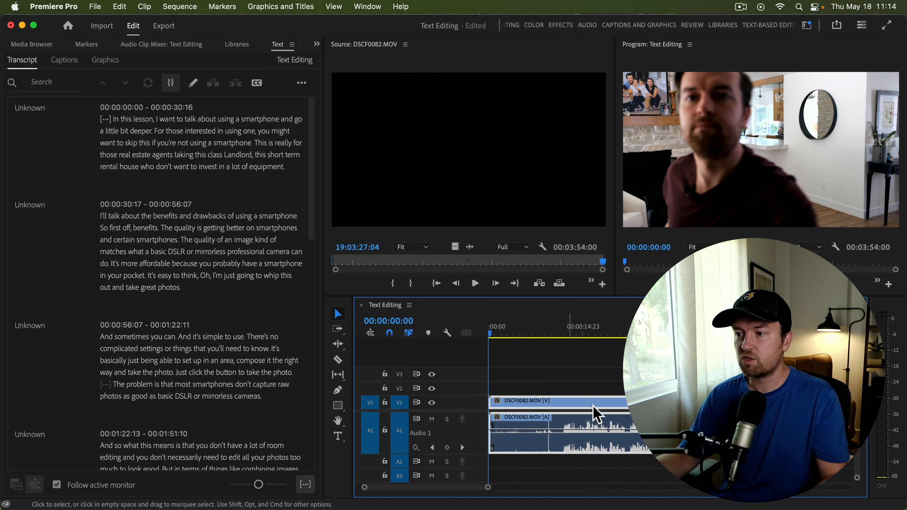
- Try splitting off the opening before the speech starts at about 11 seconds and deleting it in the timeline, and undo the edits
key(c)
click(562, 401)
key(v)
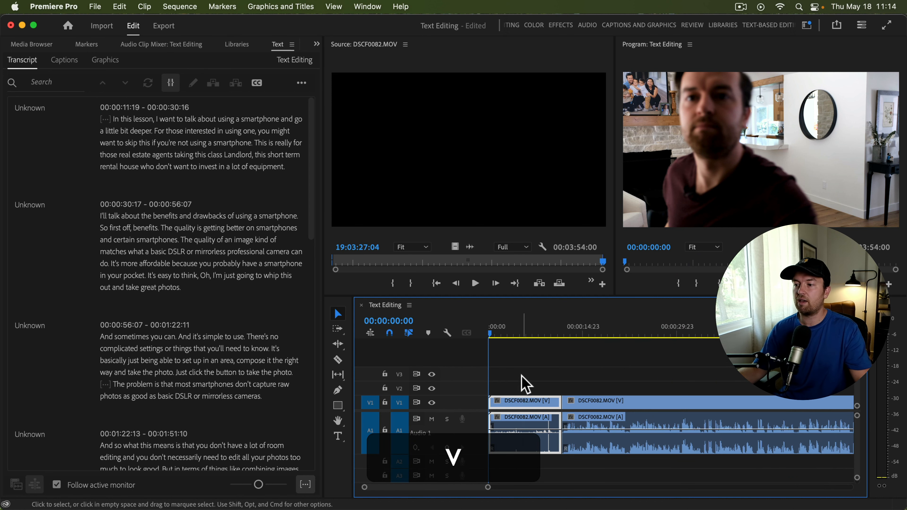
click(522, 425)
key(BackSpace)
click(521, 431)
key(BackSpace)
key(super+z)
key(super+z)
key(super+z)
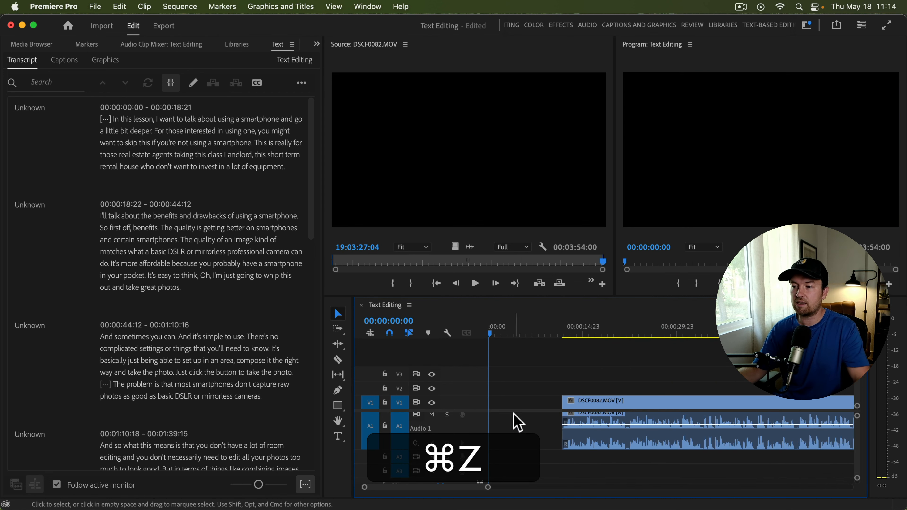
drag(489, 405, 559, 403)
key(super+z)
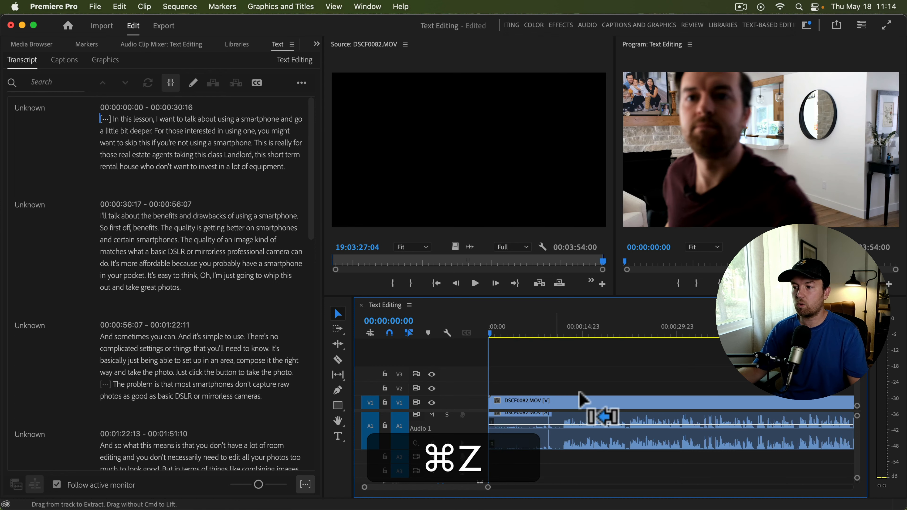
- Delete the opening pause before "In this lesson" and the pause before "The problem is that most smartphones" from the sequence transcript
click(104, 119)
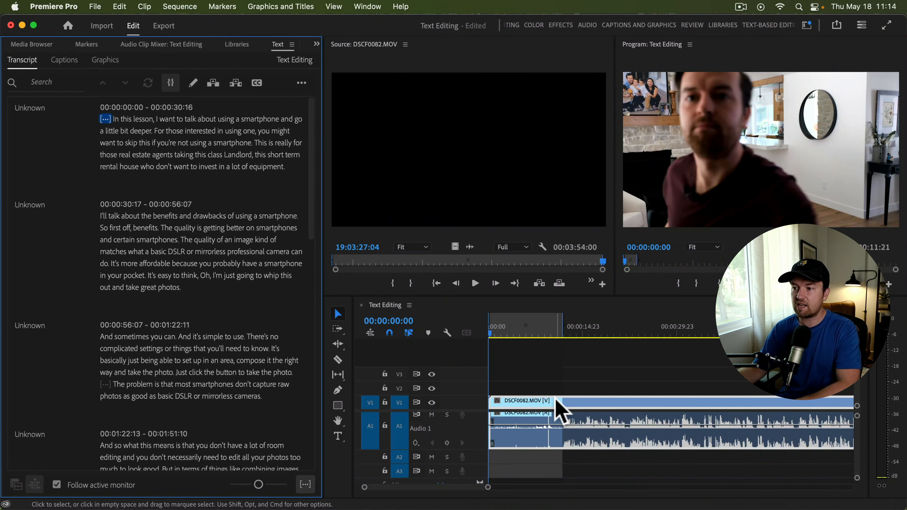
key(BackSpace)
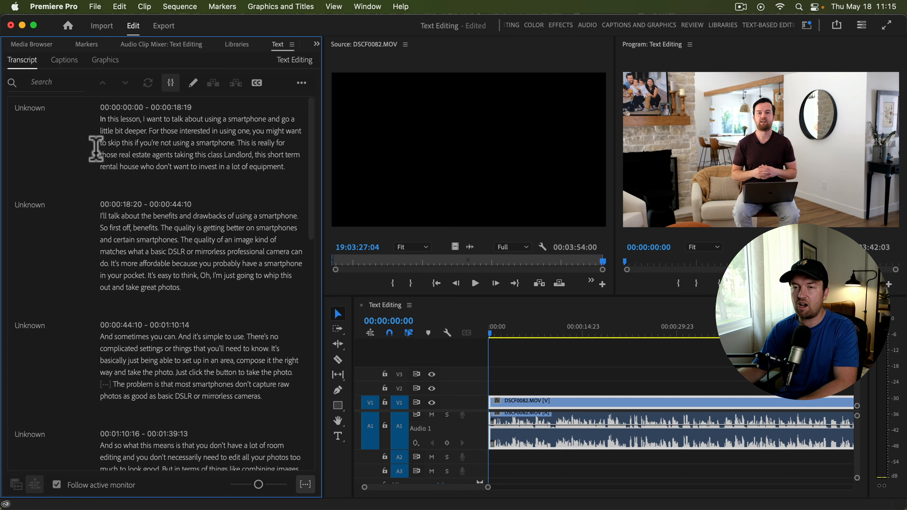
drag(149, 130, 297, 168)
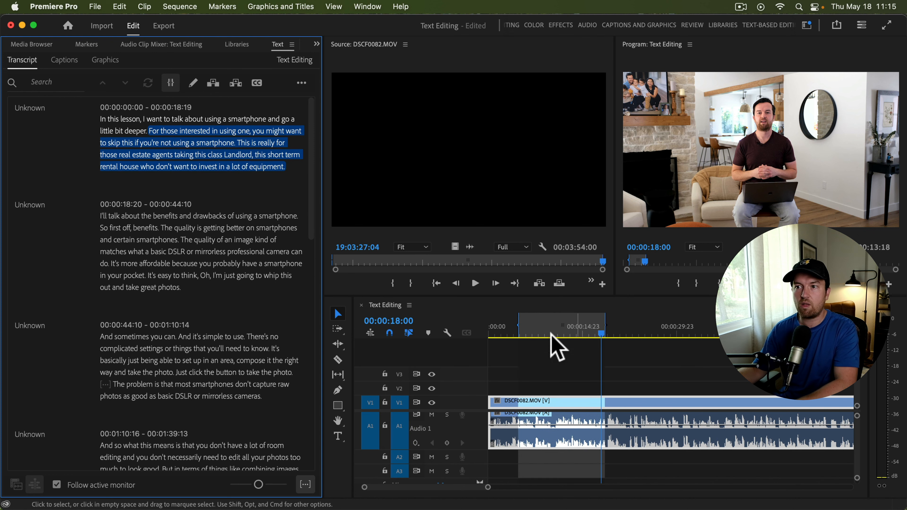
click(121, 233)
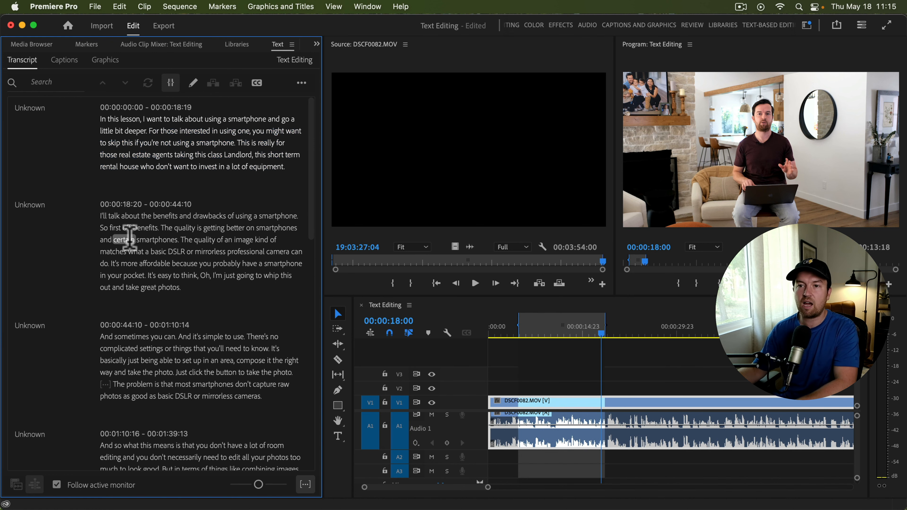
scroll(250, 260, down, 4)
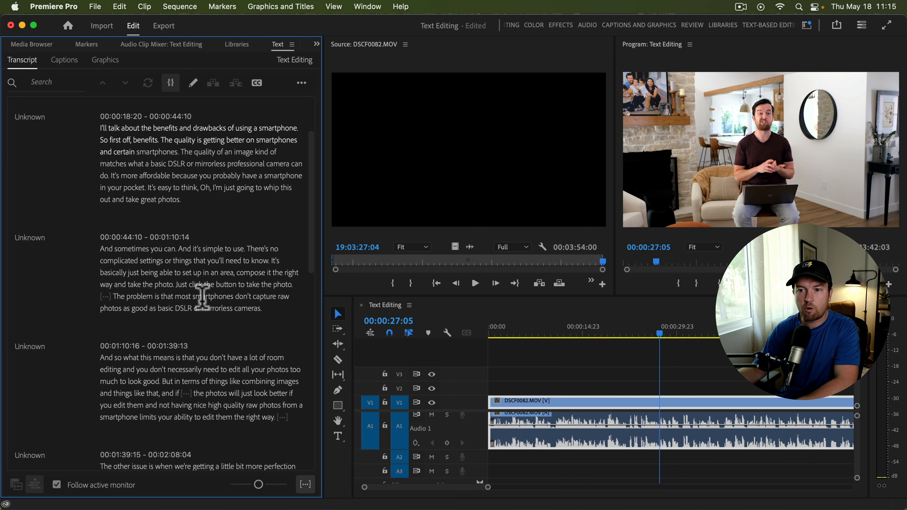
click(105, 297)
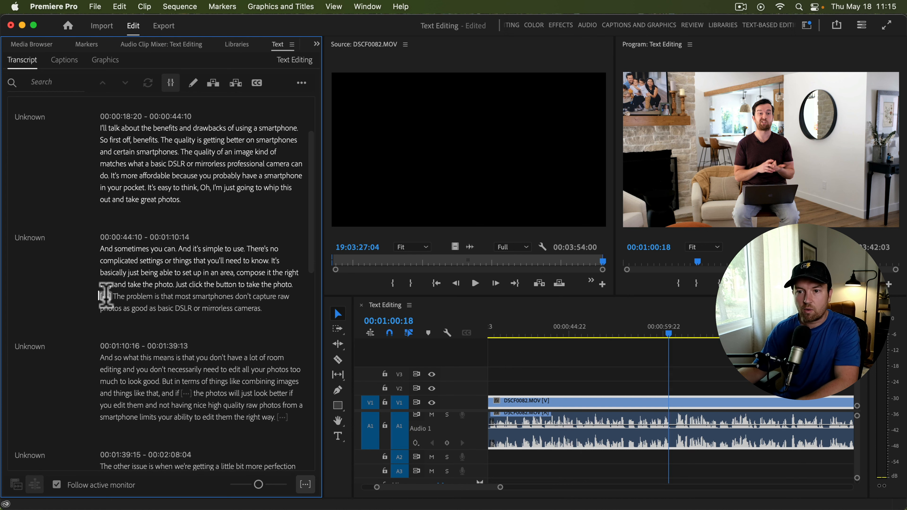
key(BackSpace)
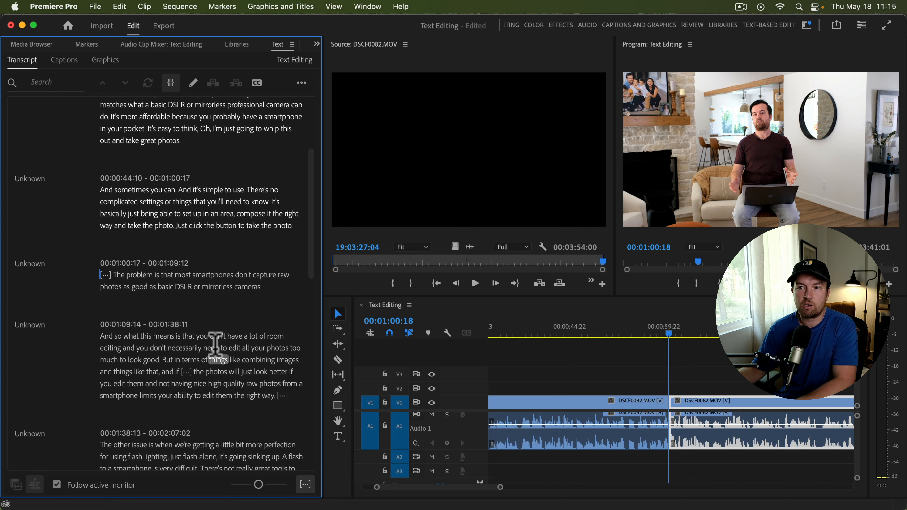
- Delete the transcript passages starting "And sometimes you can", "The quality of an image kind of matches" and "The problem is that most smartphones"
drag(101, 186, 307, 218)
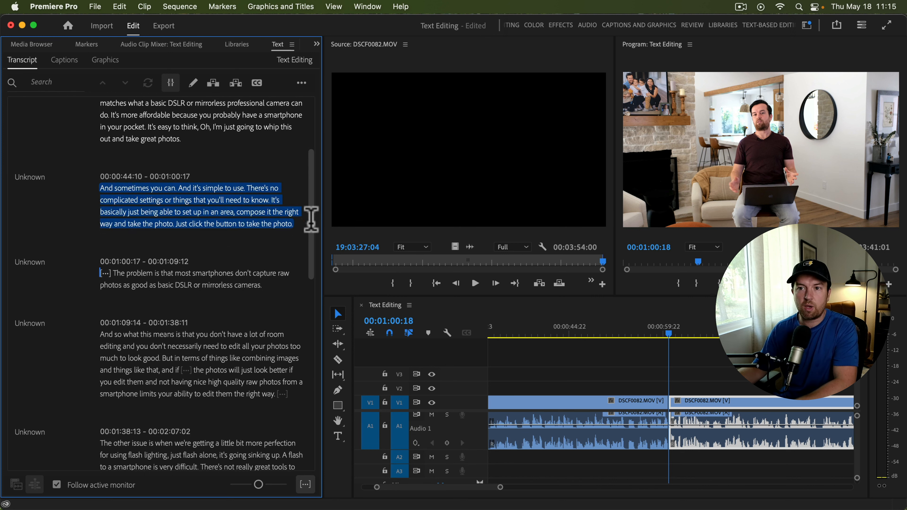
key(BackSpace)
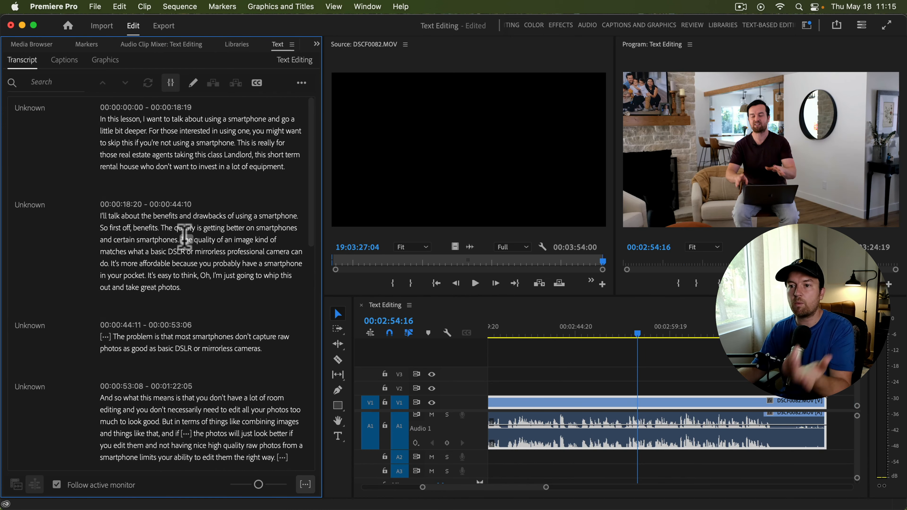
drag(184, 237, 108, 263)
key(BackSpace)
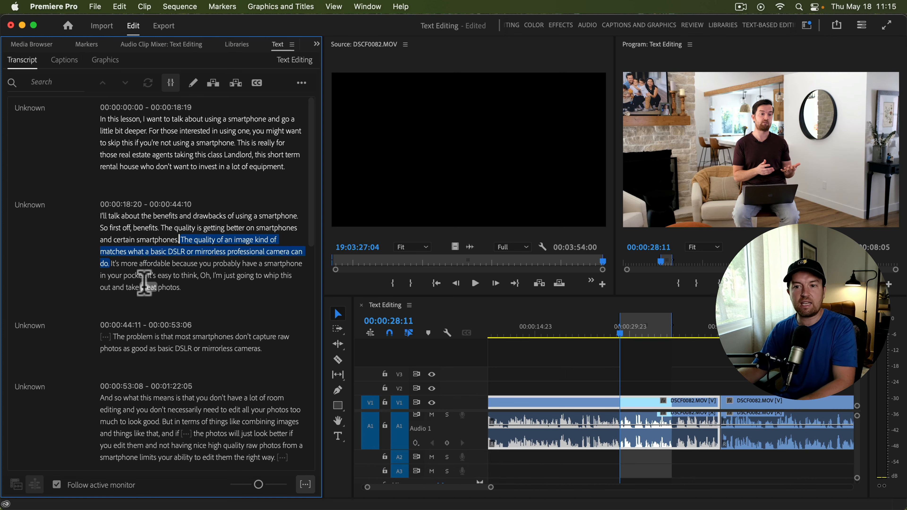
key(BackSpace)
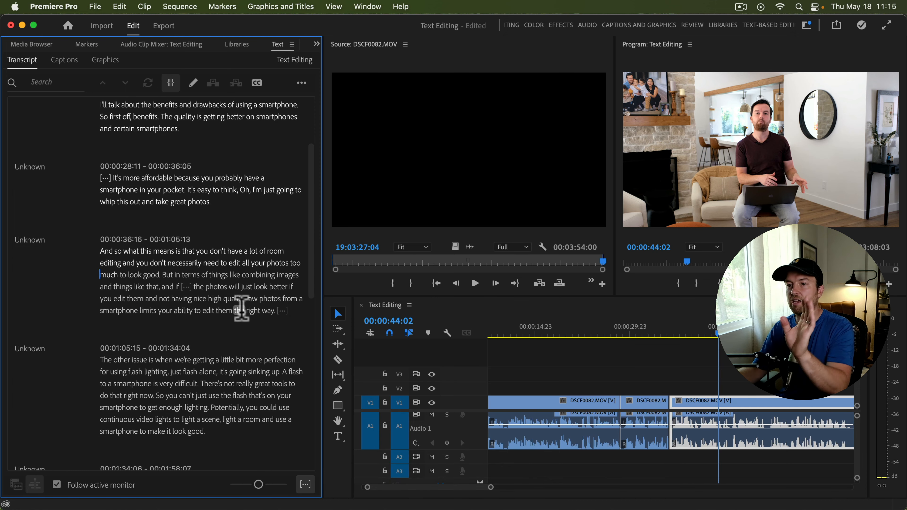
- Delete the transcript passage from "the photos will just look better" through "the right way.", including the pause after it
scroll(229, 298, down, 1)
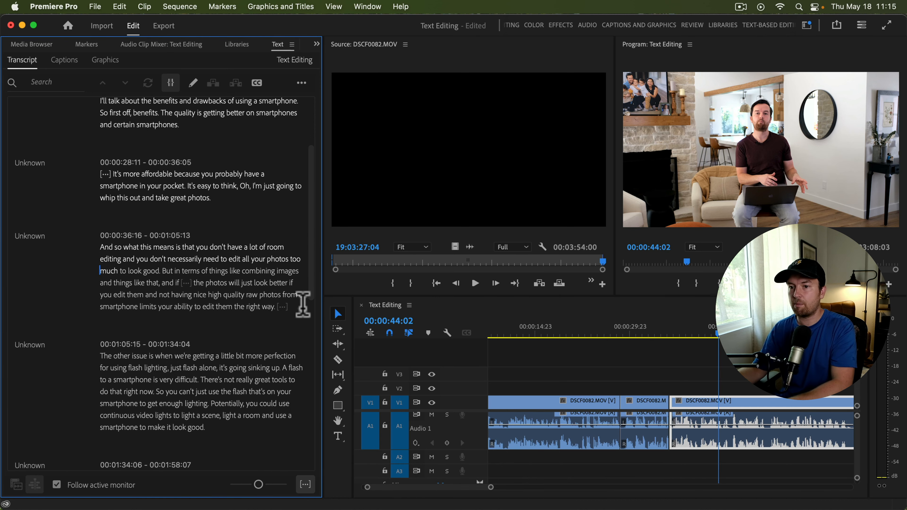
drag(303, 305, 194, 283)
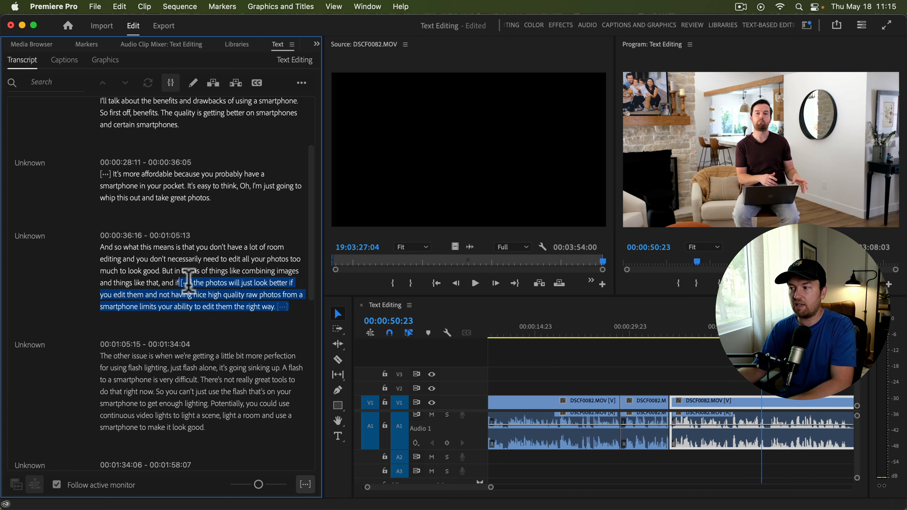
key(BackSpace)
key(BackSpace)
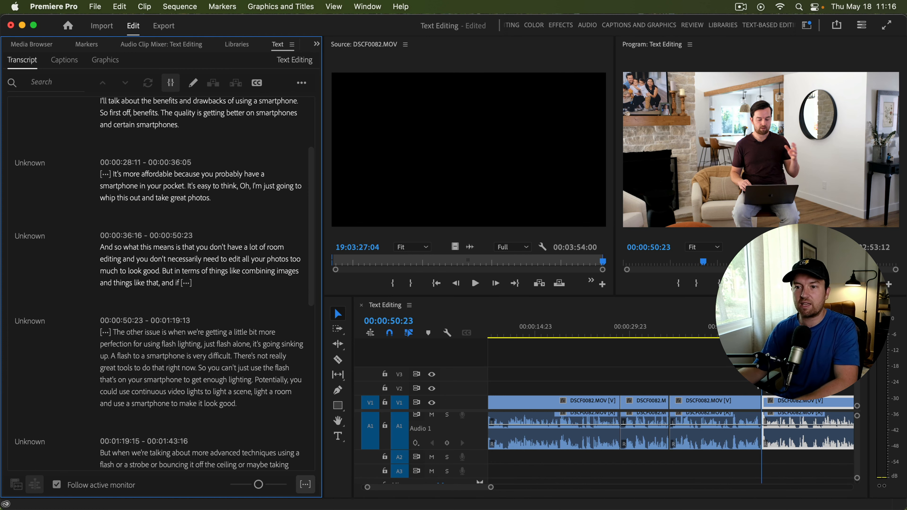
- Hide the pause markers in the transcript and show them again
click(779, 372)
key(minus)
key(minus)
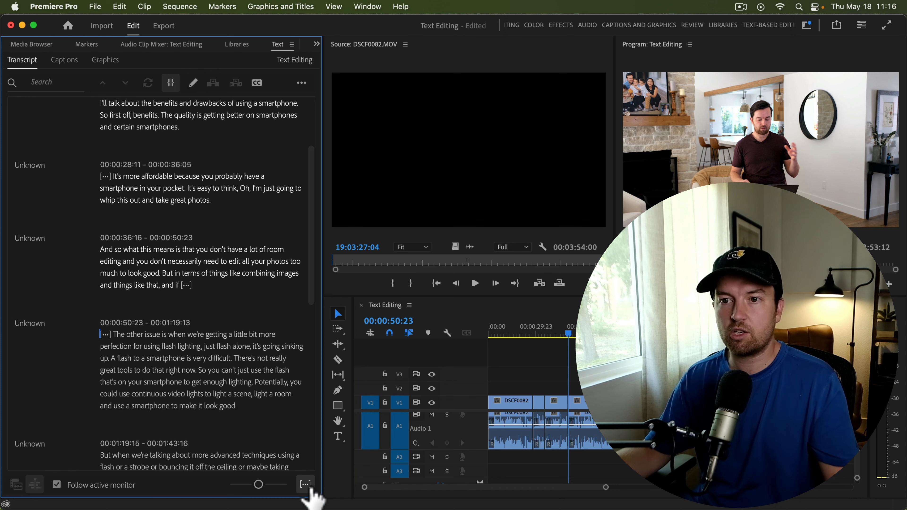
click(305, 483)
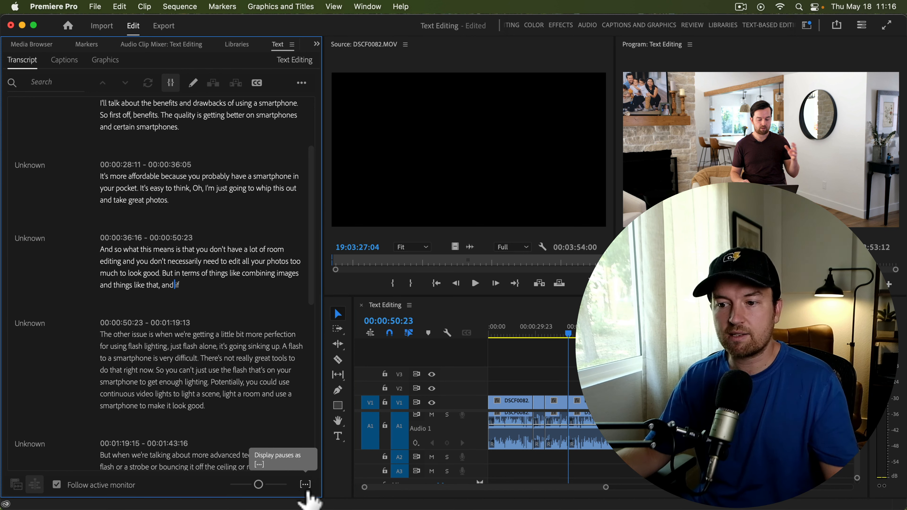
click(306, 484)
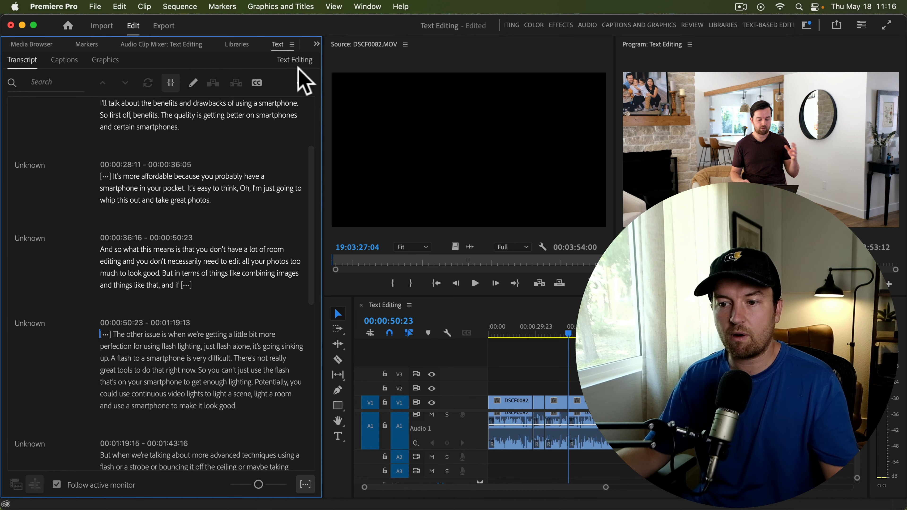
- Try a minimum pause length of 0.50 seconds for the transcript, and set it back to 0.75 seconds
click(303, 83)
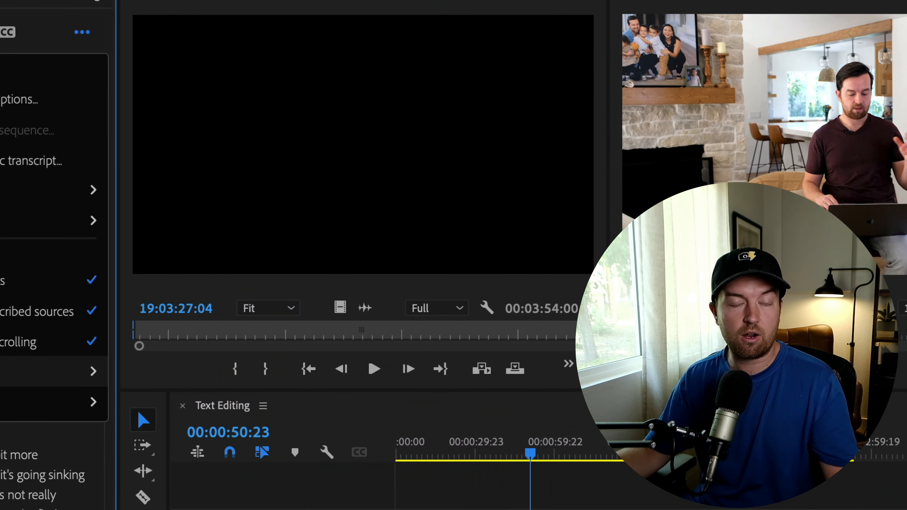
click(1, 371)
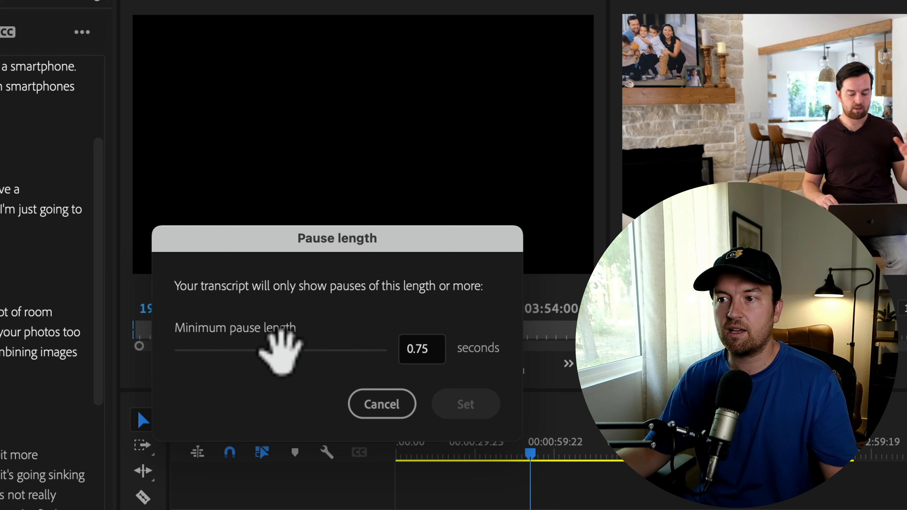
drag(283, 350, 269, 351)
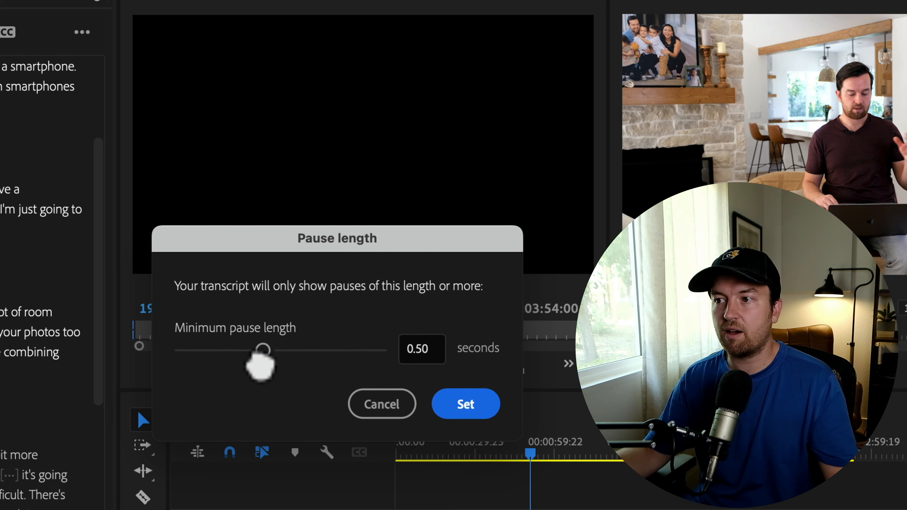
drag(265, 350, 281, 358)
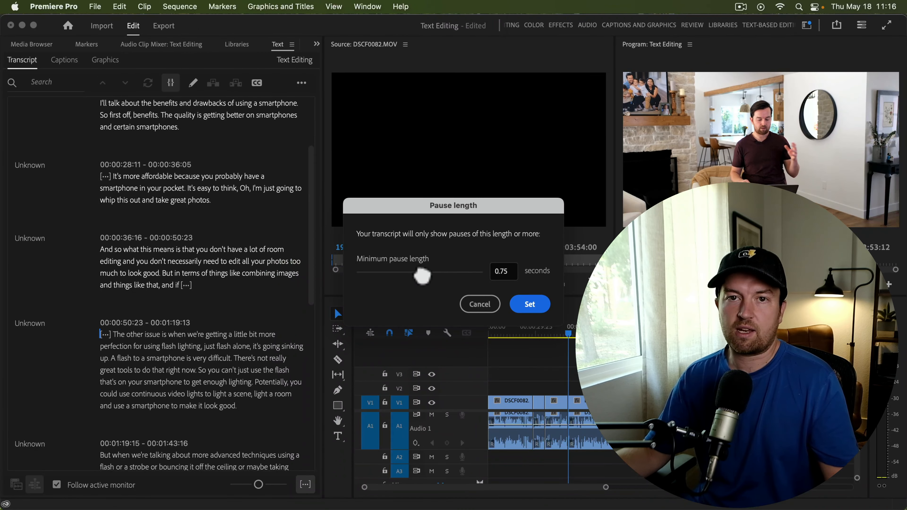
click(530, 305)
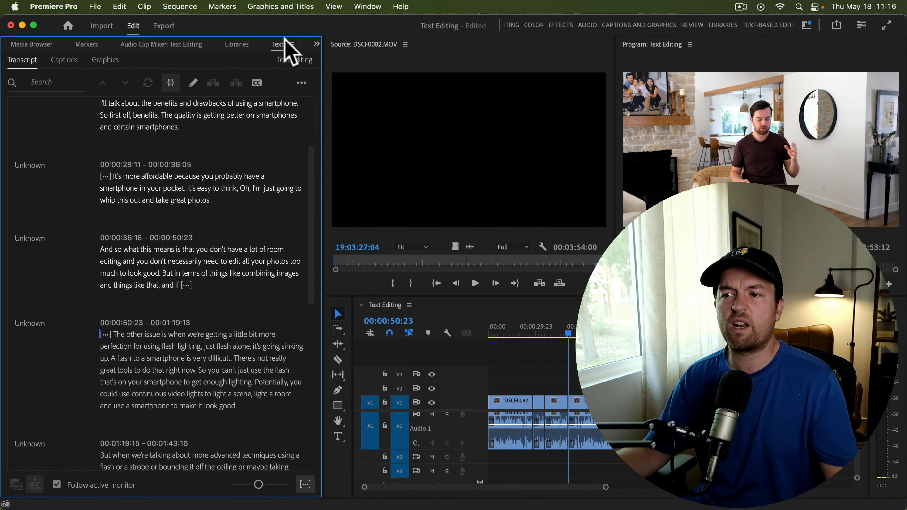
click(305, 84)
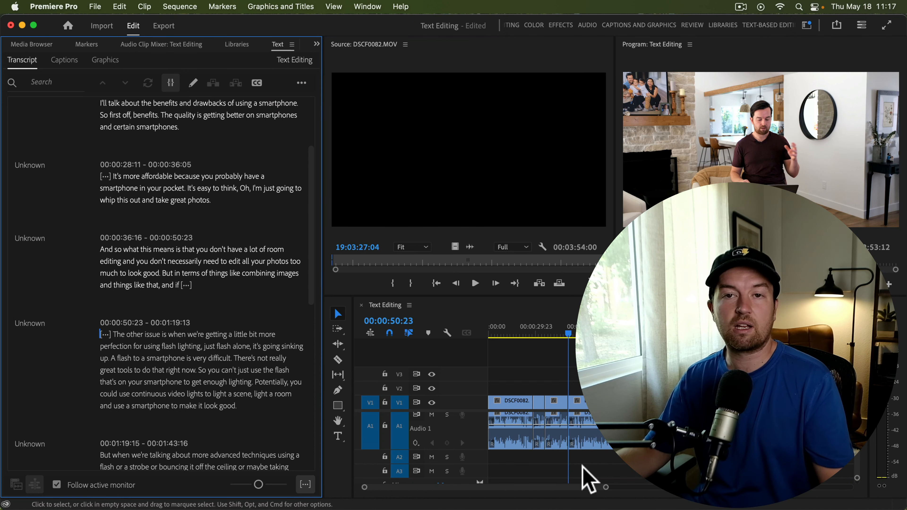
click(559, 365)
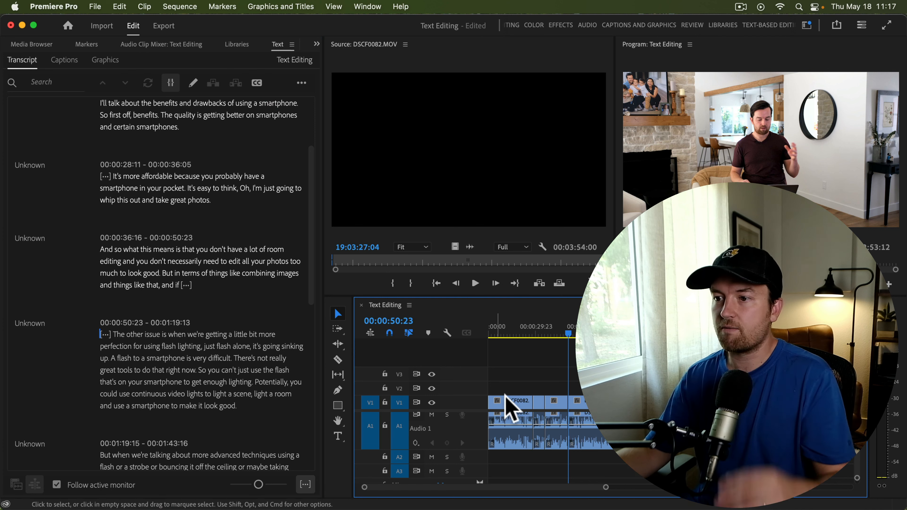